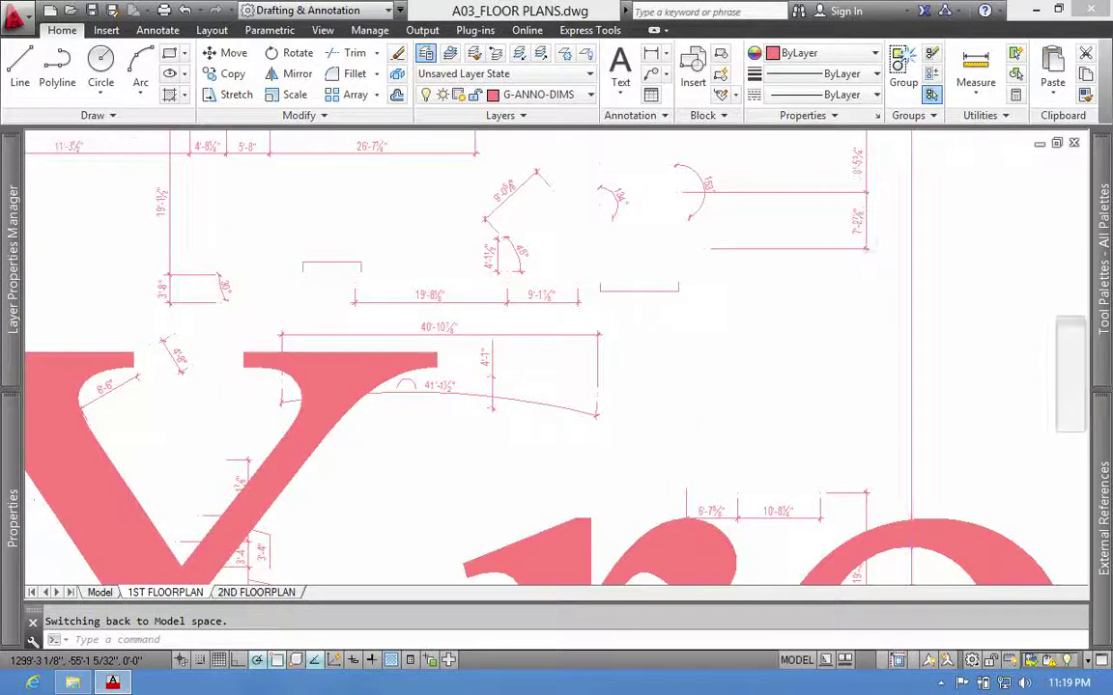
Review the dimension styles listed for the drawing in the Dimension Style Manager
{"action": "mouse_move", "coordinate": [546, 307]}
{"action": "middle_mouse_down"}
{"action": "mouse_move", "coordinate": [609, 325]}
{"action": "mouse_move", "coordinate": [651, 385]}
{"action": "middle_mouse_up"}
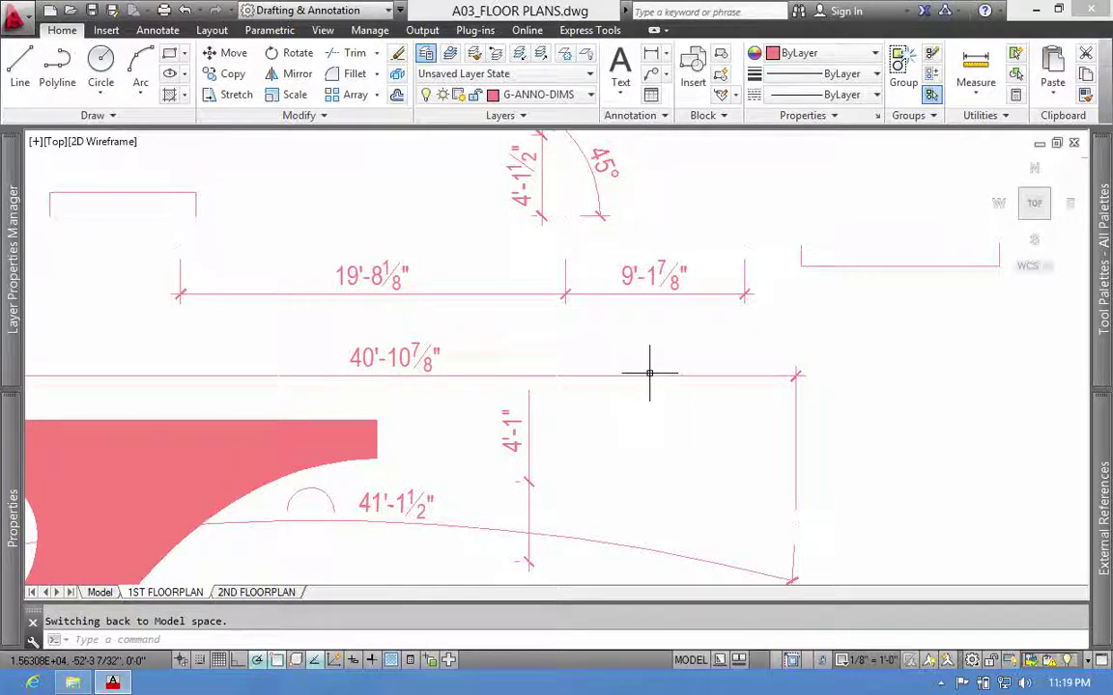
{"action": "left_click", "coordinate": [650, 376]}
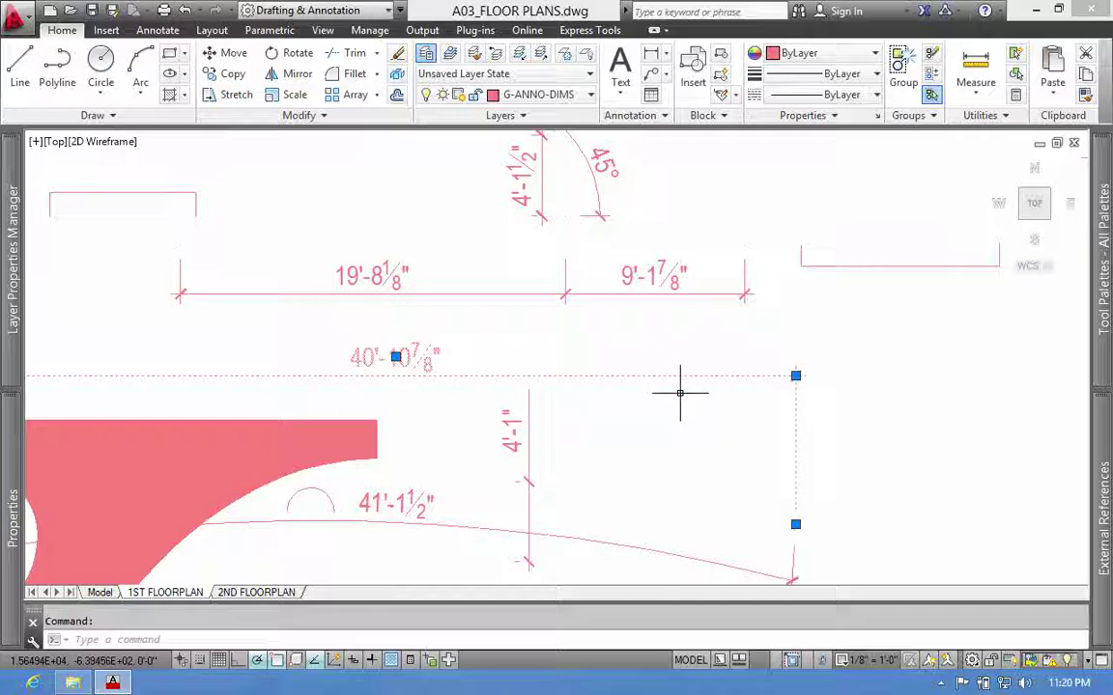
{"action": "key", "text": "Escape"}
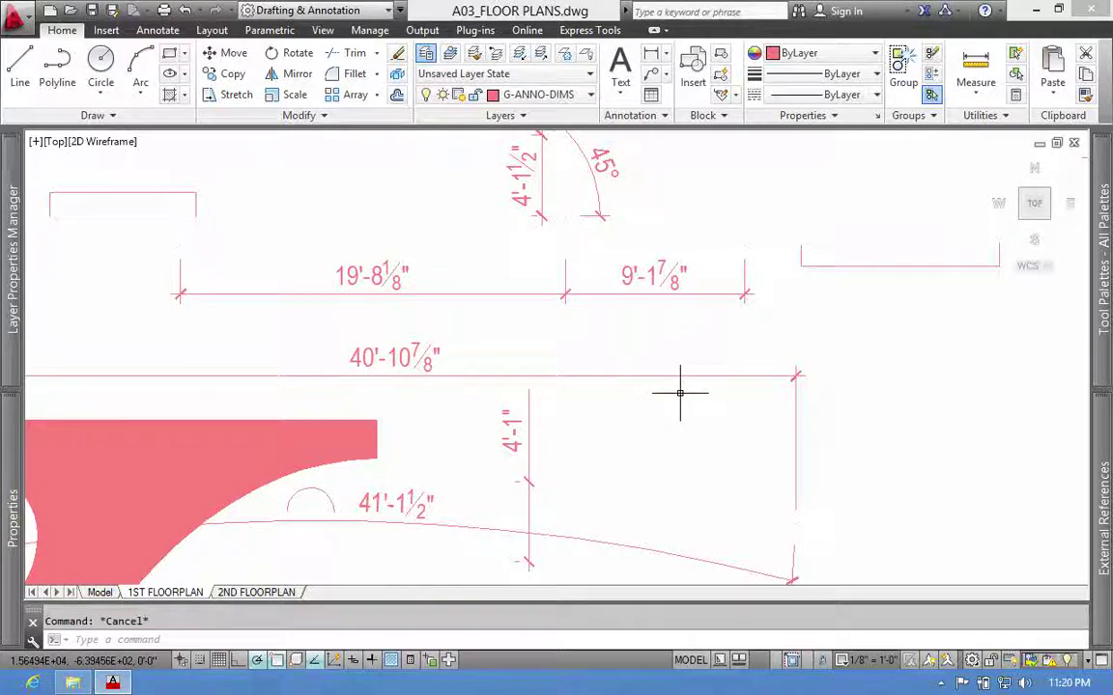
{"action": "type", "text": "dim"}
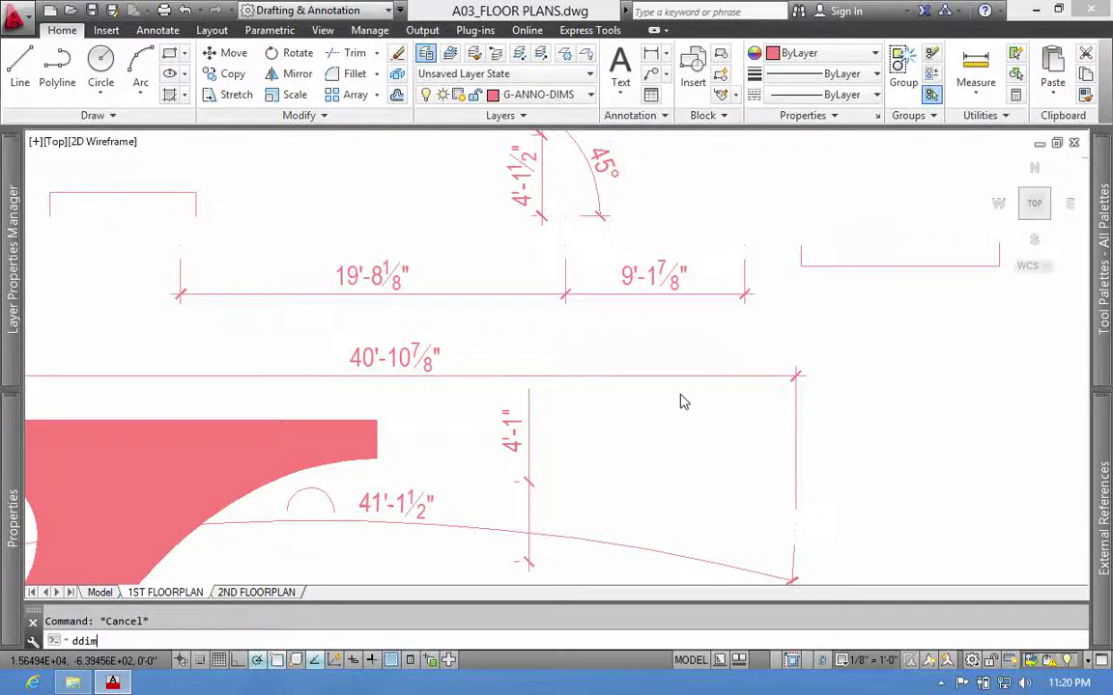
{"action": "key", "text": "Return"}
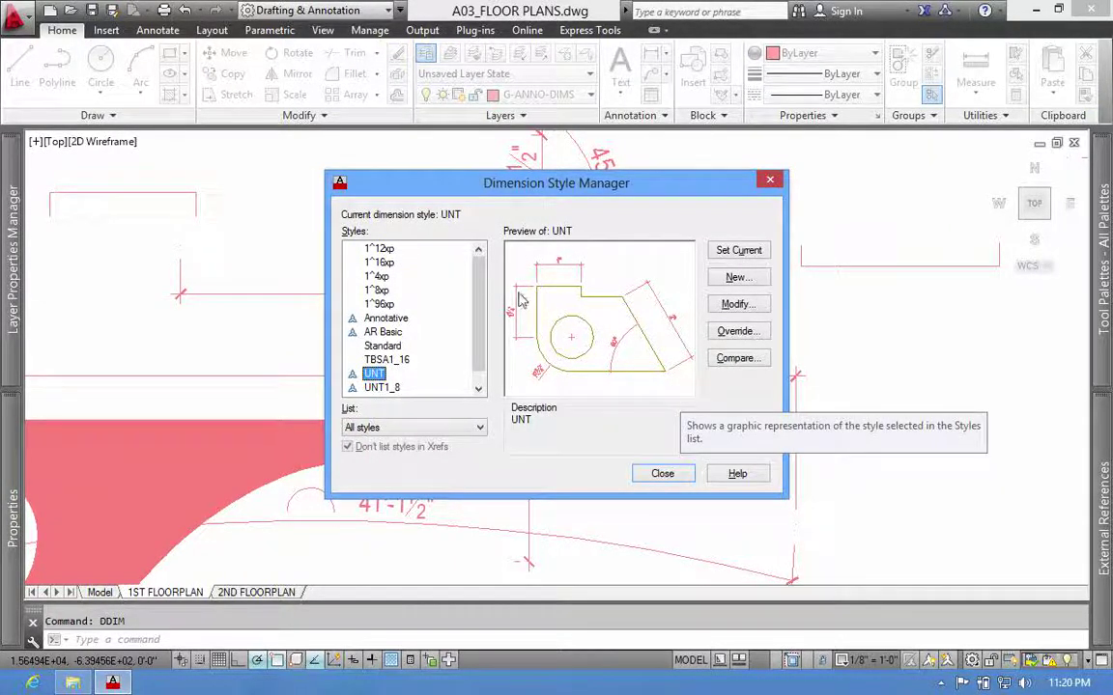
{"action": "left_click", "coordinate": [481, 350]}
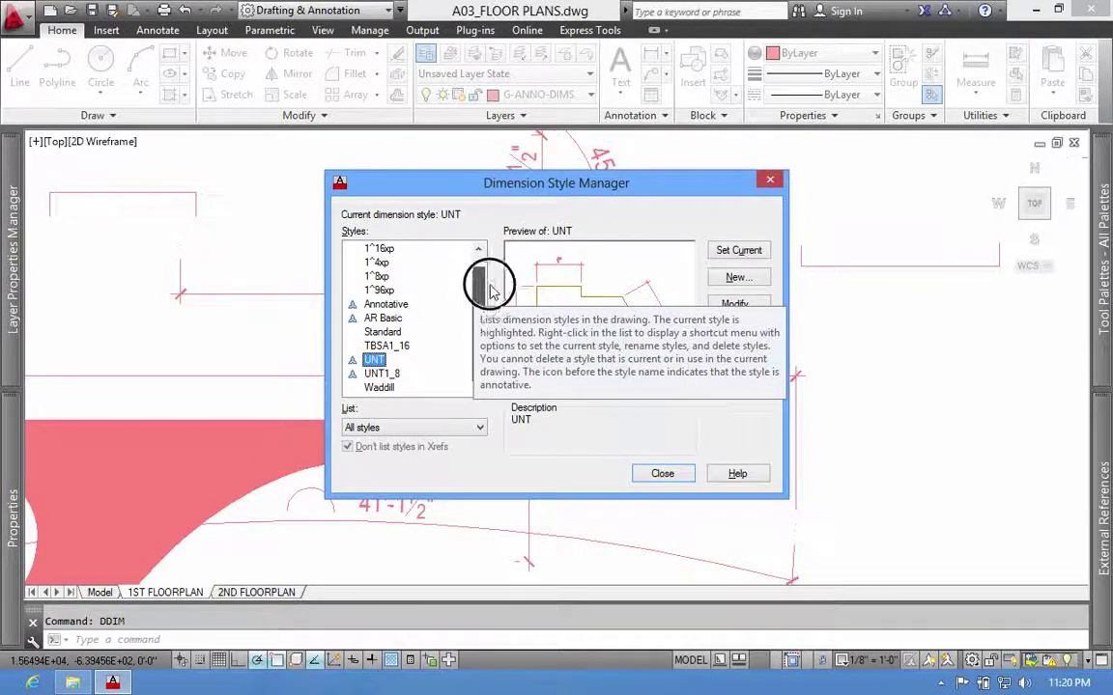
{"action": "left_click_drag", "start_coordinate": [481, 273], "coordinate": [481, 360]}
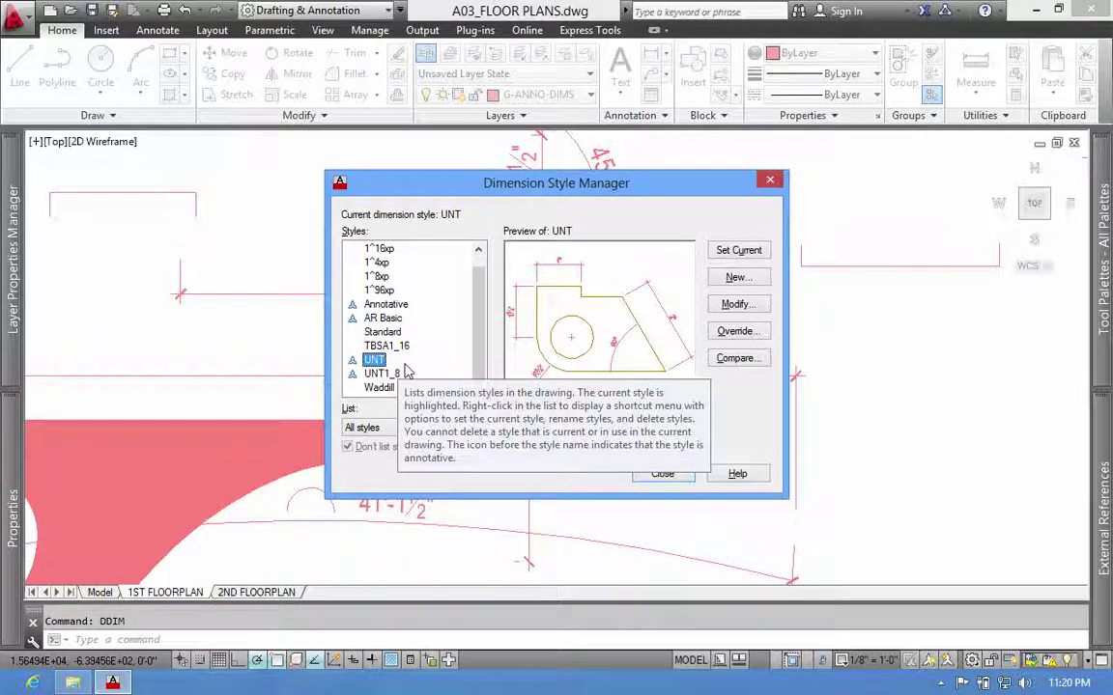
{"action": "left_click", "coordinate": [662, 474]}
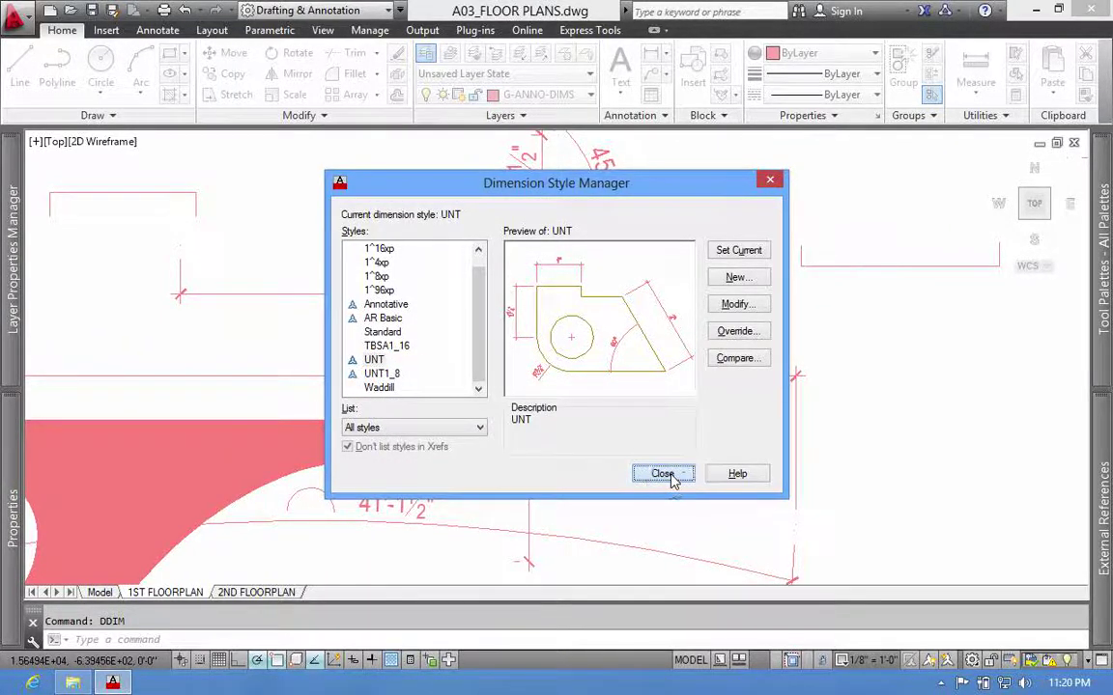
Purge all unused items from the drawing, including nested items, repeating until nothing is left to purge
{"action": "type", "text": "pu"}
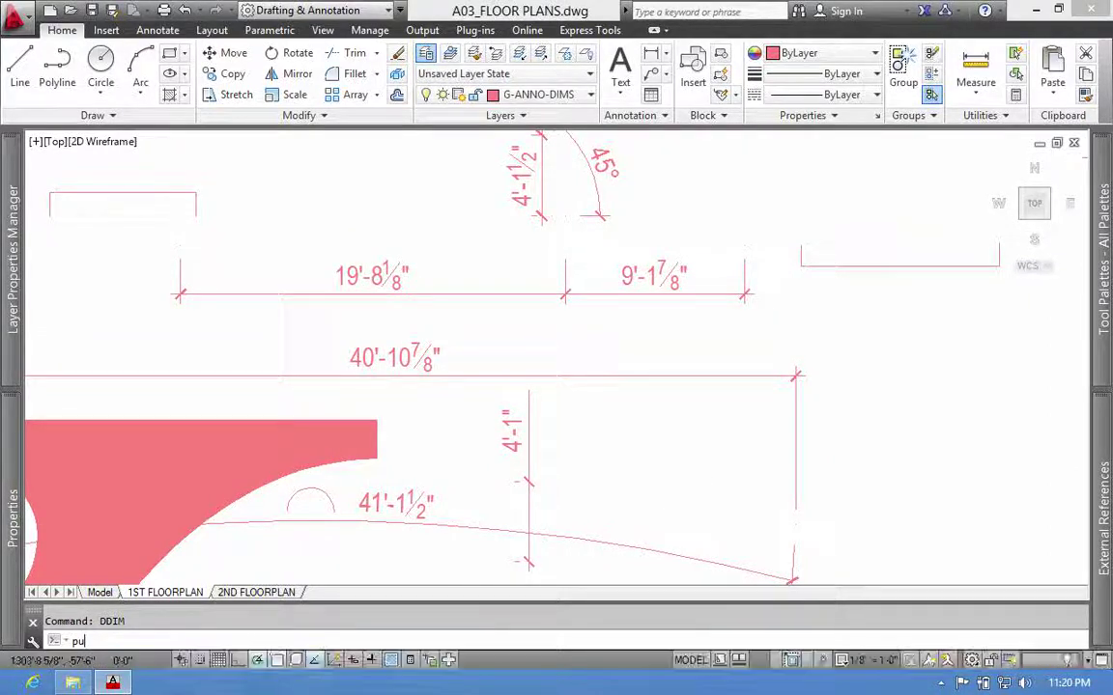
{"action": "key", "text": "Return"}
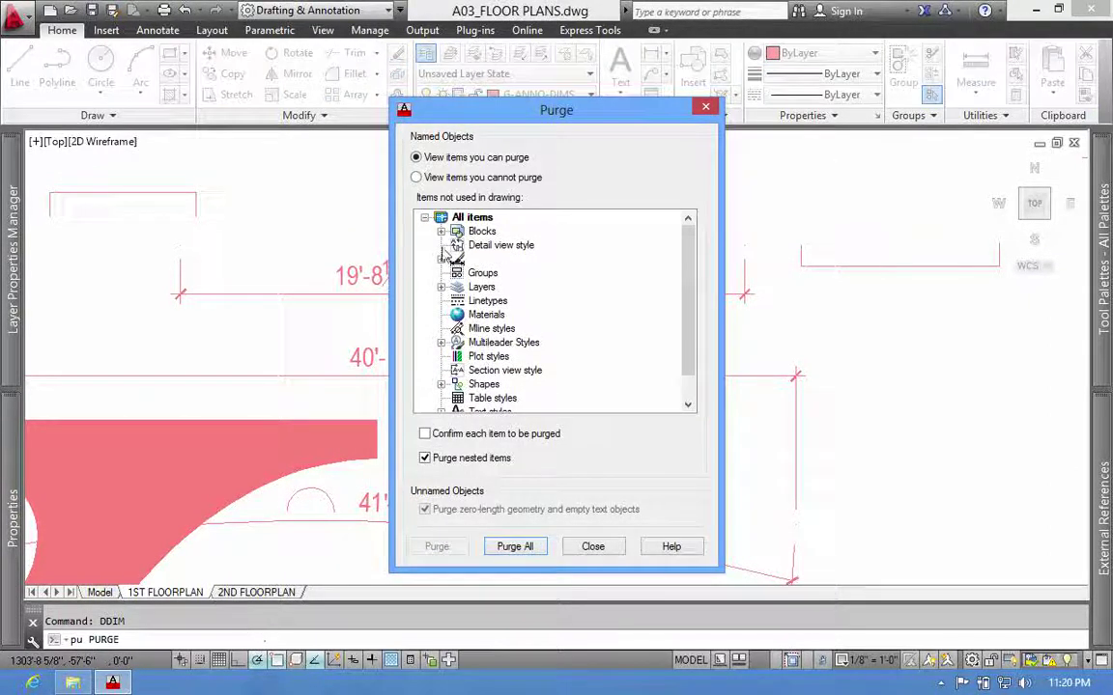
{"action": "left_click", "coordinate": [427, 160]}
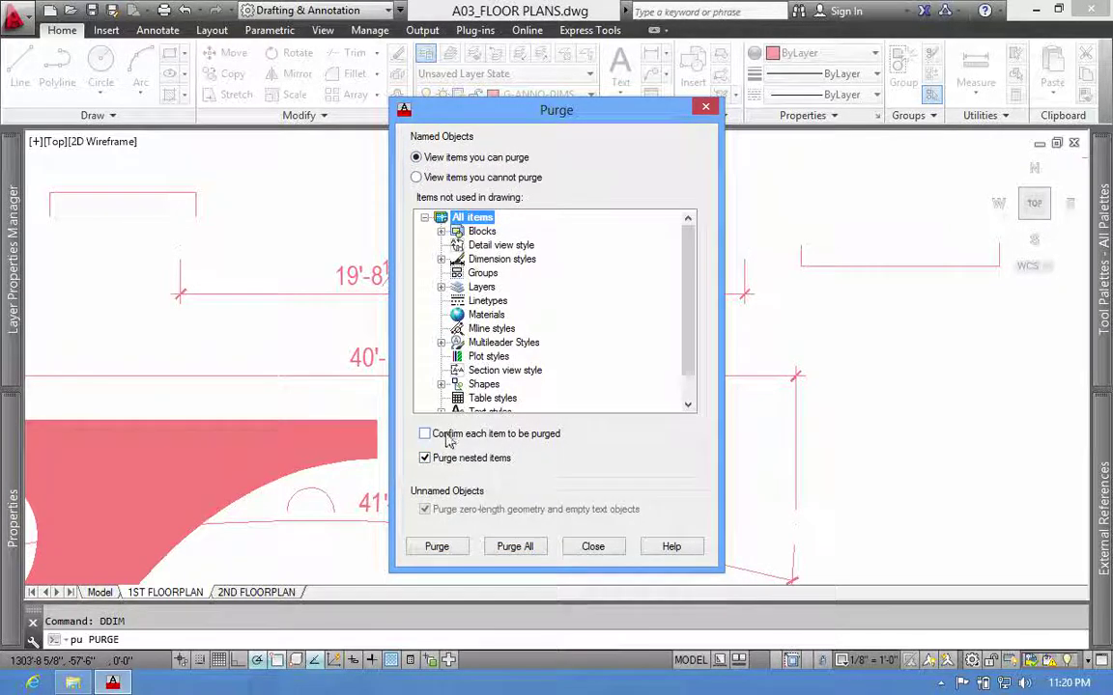
{"action": "left_click", "coordinate": [531, 547]}
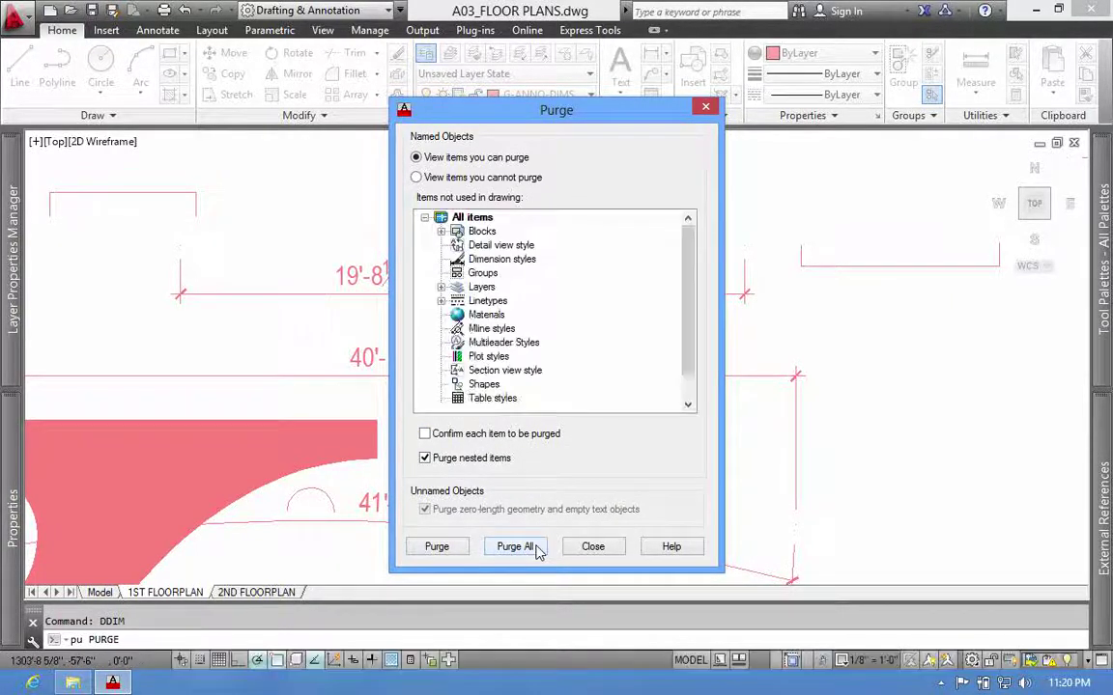
{"action": "left_click", "coordinate": [537, 548]}
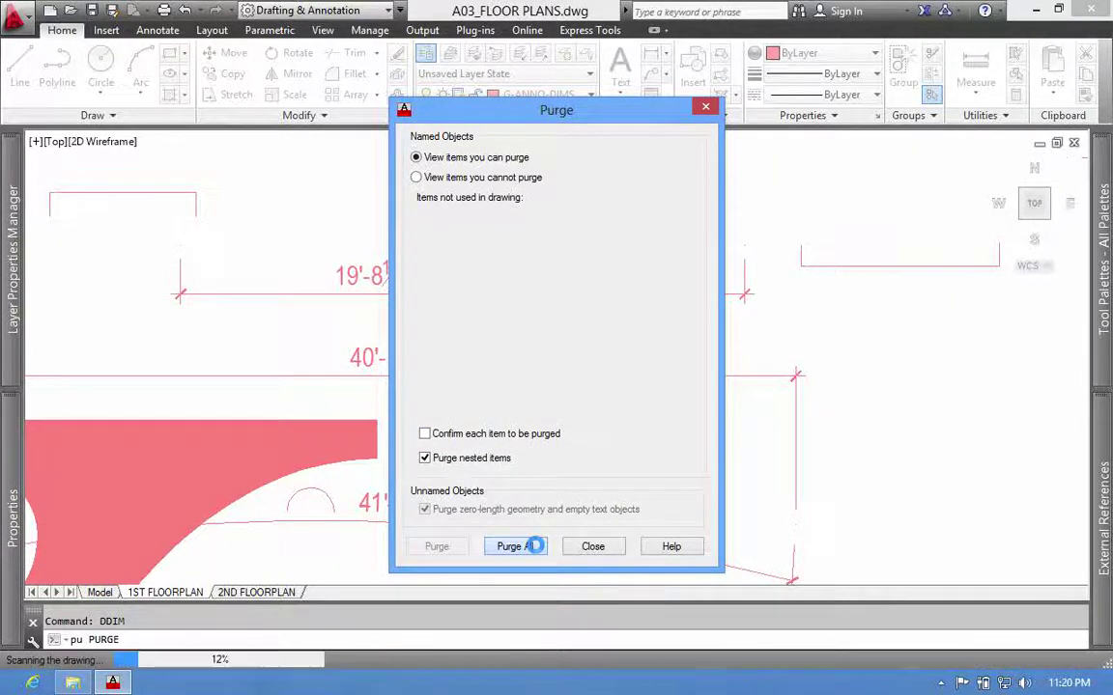
{"action": "left_click", "coordinate": [592, 546]}
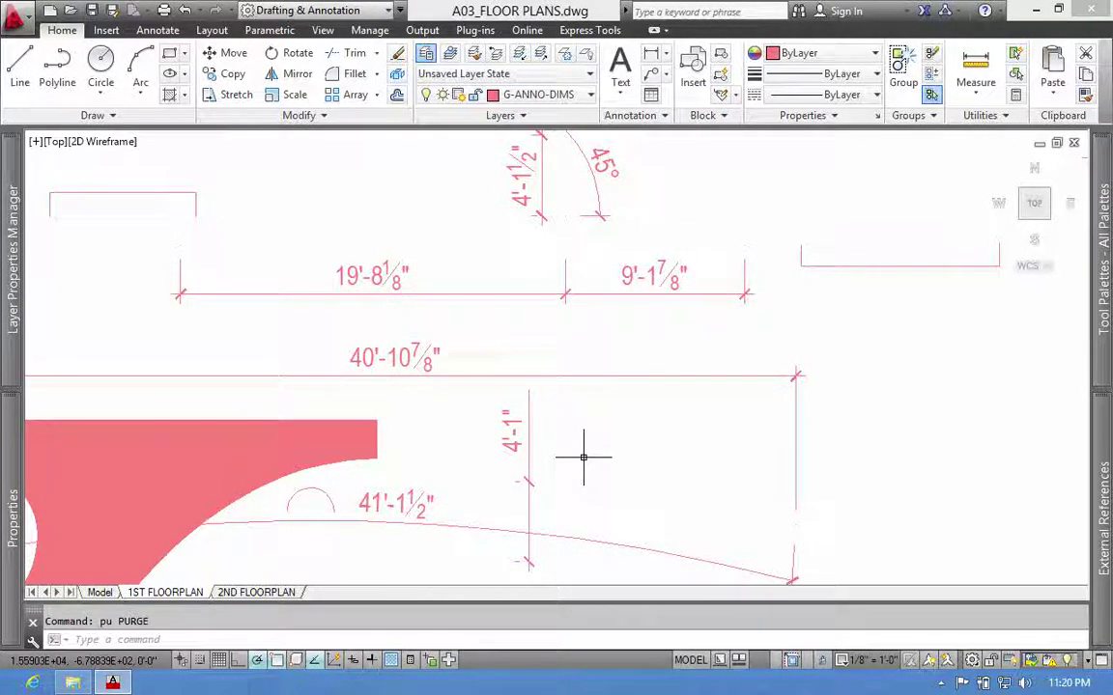
Open the UNT dimension style for modification and bring up its text settings
{"action": "type", "text": "ddim"}
{"action": "key", "text": "Return"}
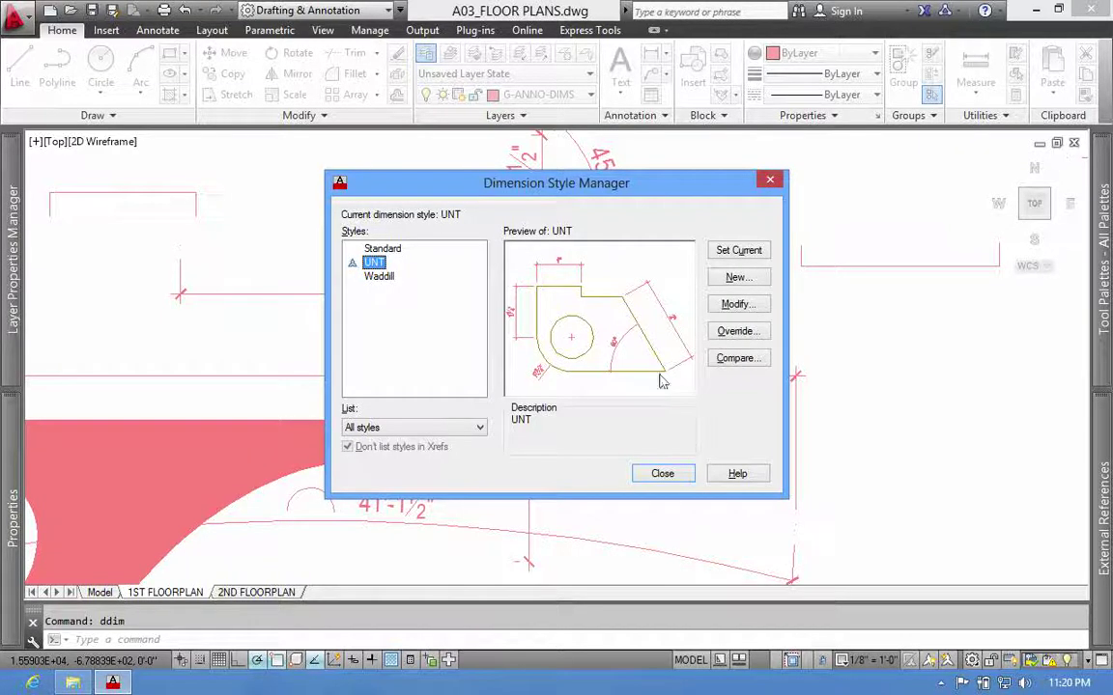
{"action": "left_click", "coordinate": [760, 312]}
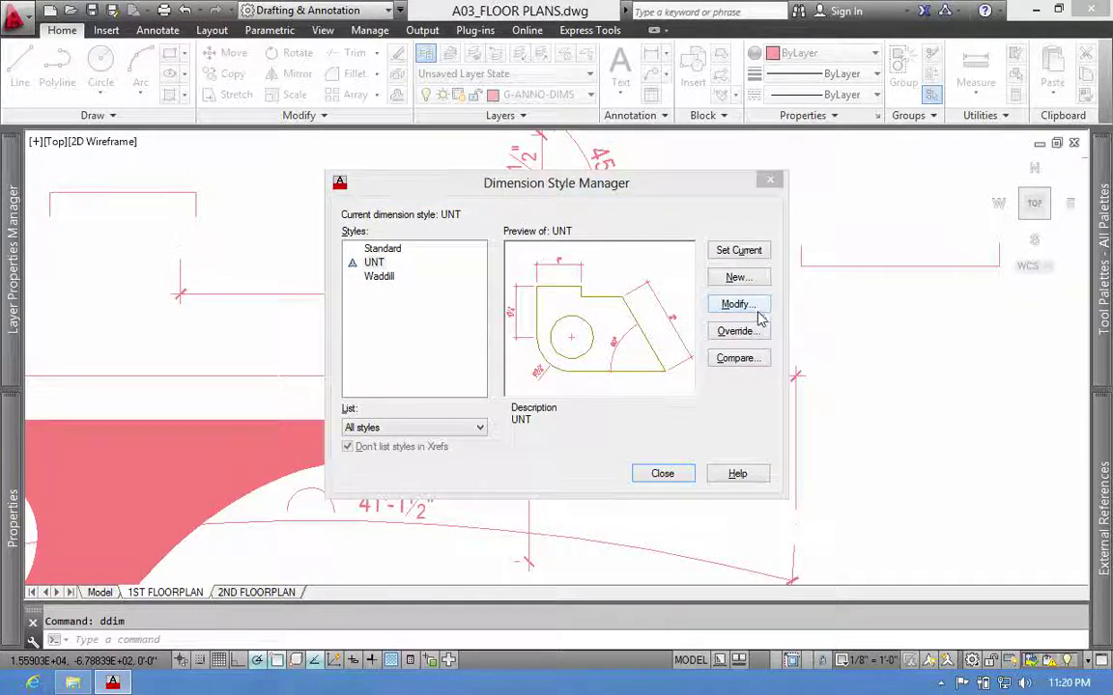
{"action": "left_click_drag", "start_coordinate": [530, 106], "coordinate": [592, 130]}
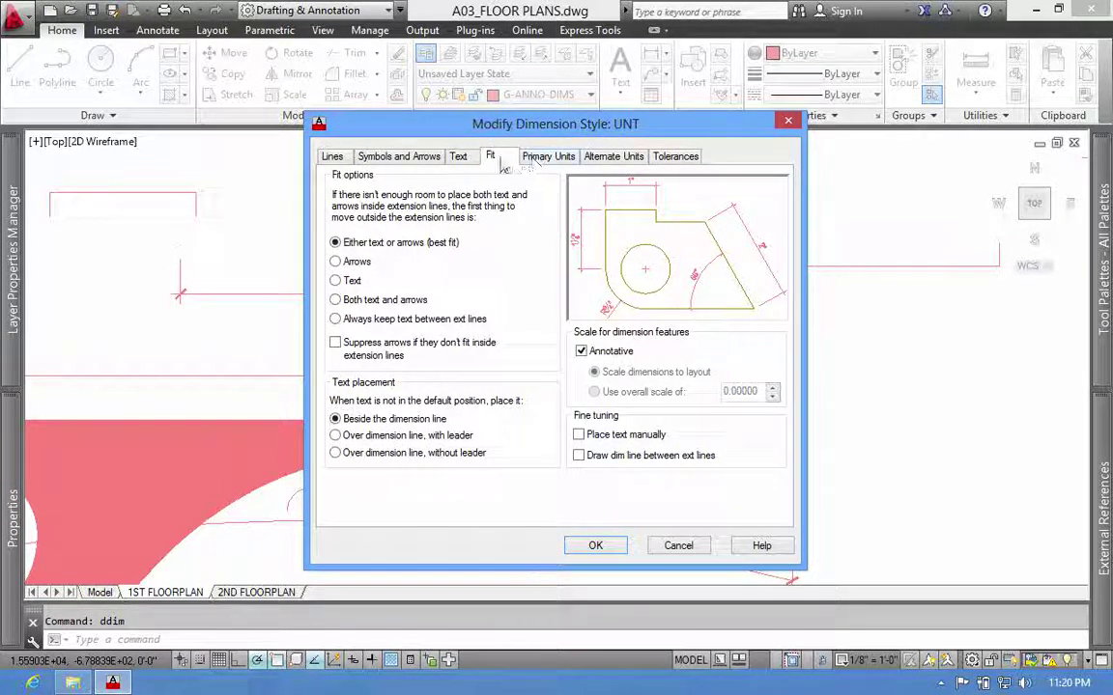
{"action": "left_click", "coordinate": [460, 158]}
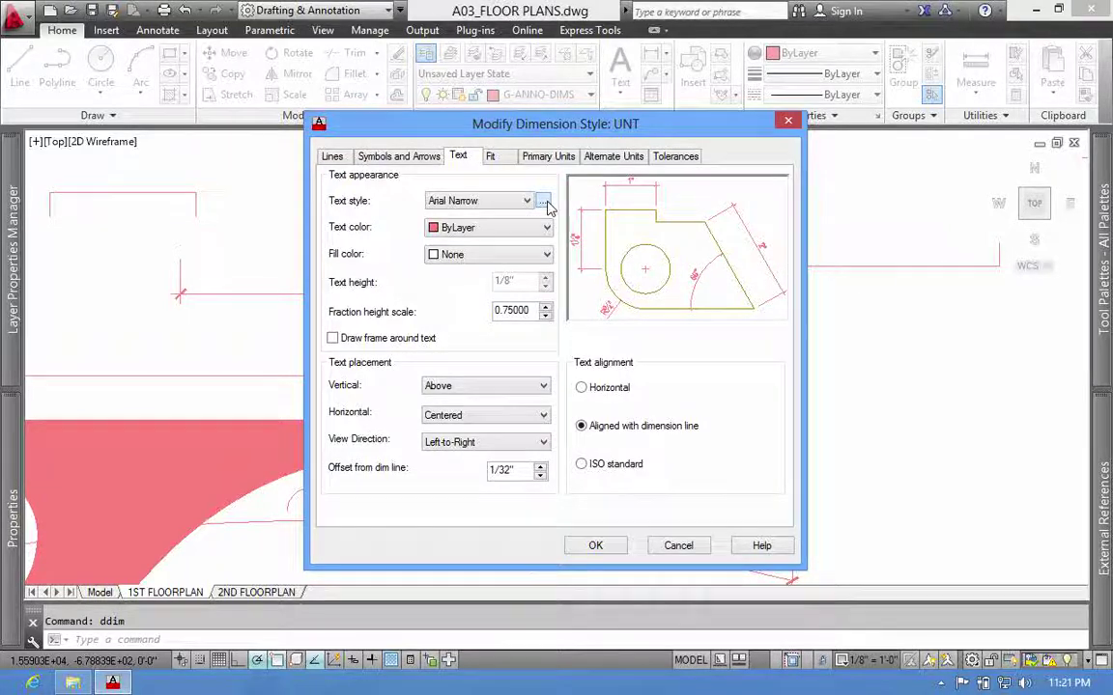
Set the Arial Narrow text style's paper text height to 3/32" and save the UNT dimension style
{"action": "left_click", "coordinate": [543, 201]}
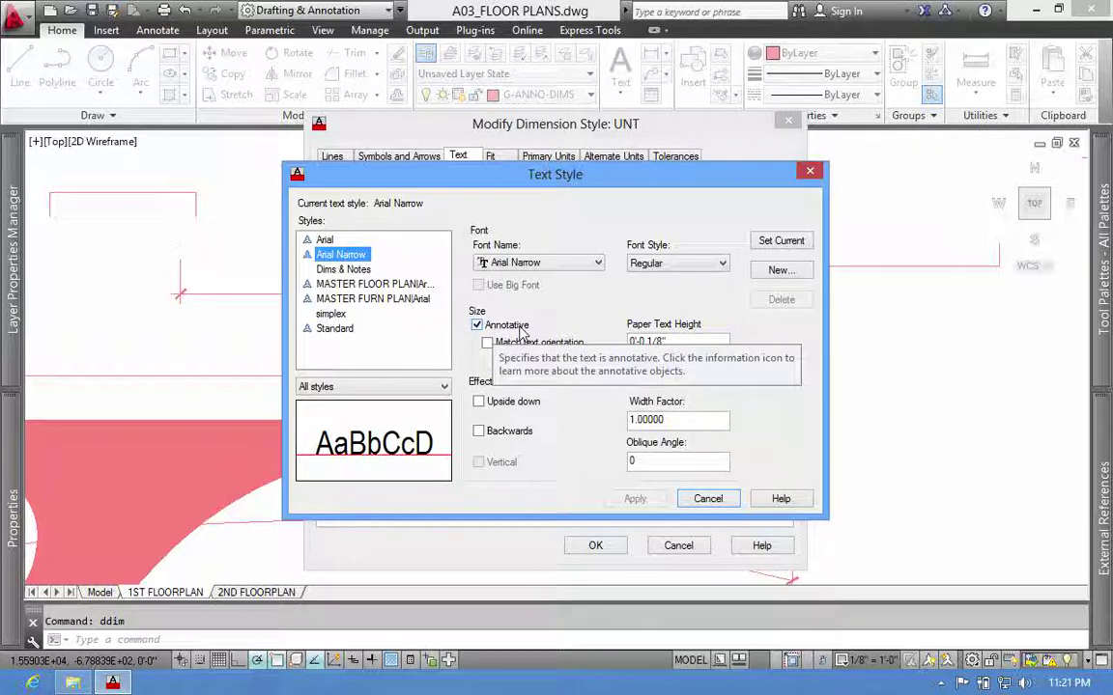
{"action": "left_click", "coordinate": [671, 341]}
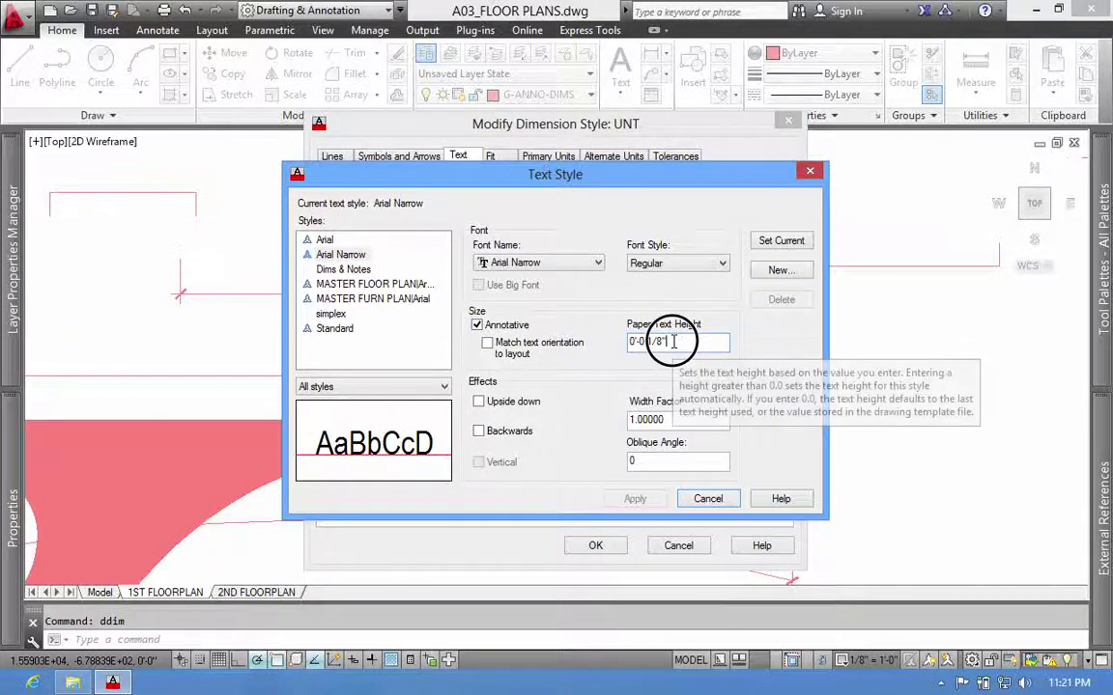
{"action": "left_click_drag", "start_coordinate": [597, 179], "coordinate": [893, 177]}
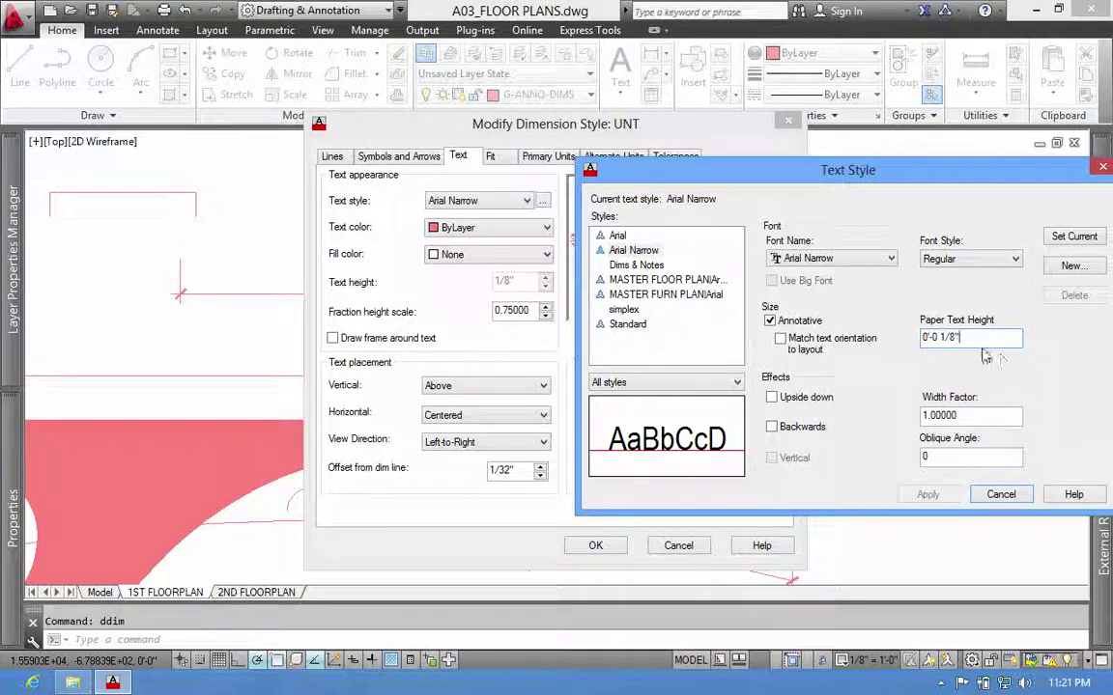
{"action": "double_click", "coordinate": [942, 337]}
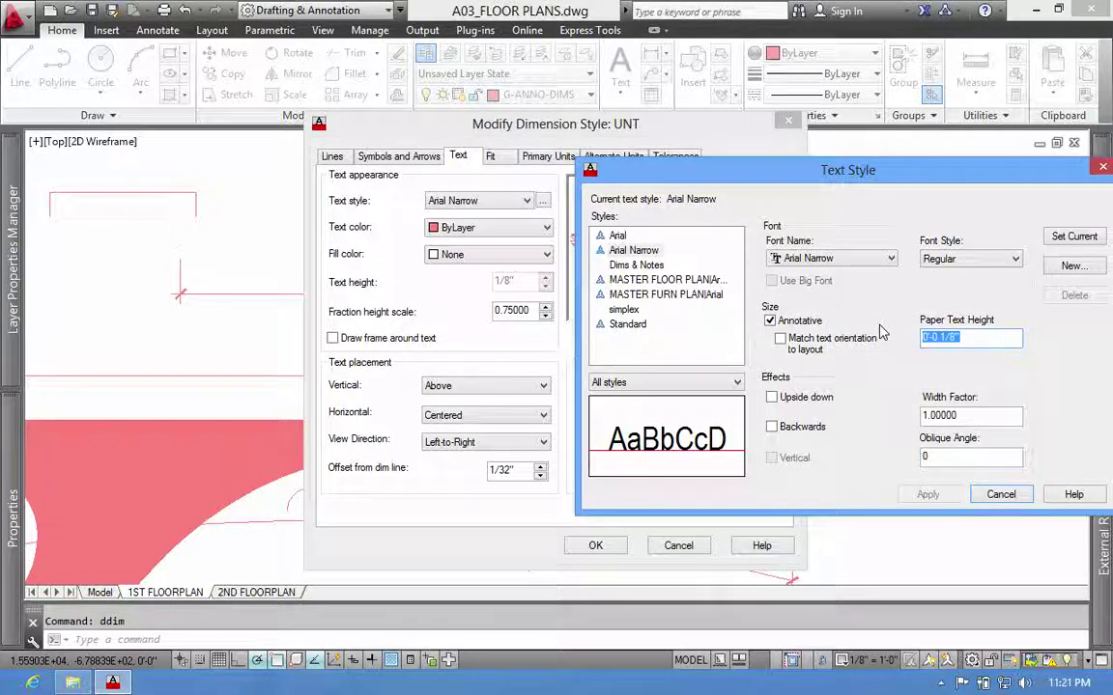
{"action": "type", "text": "3/32"}
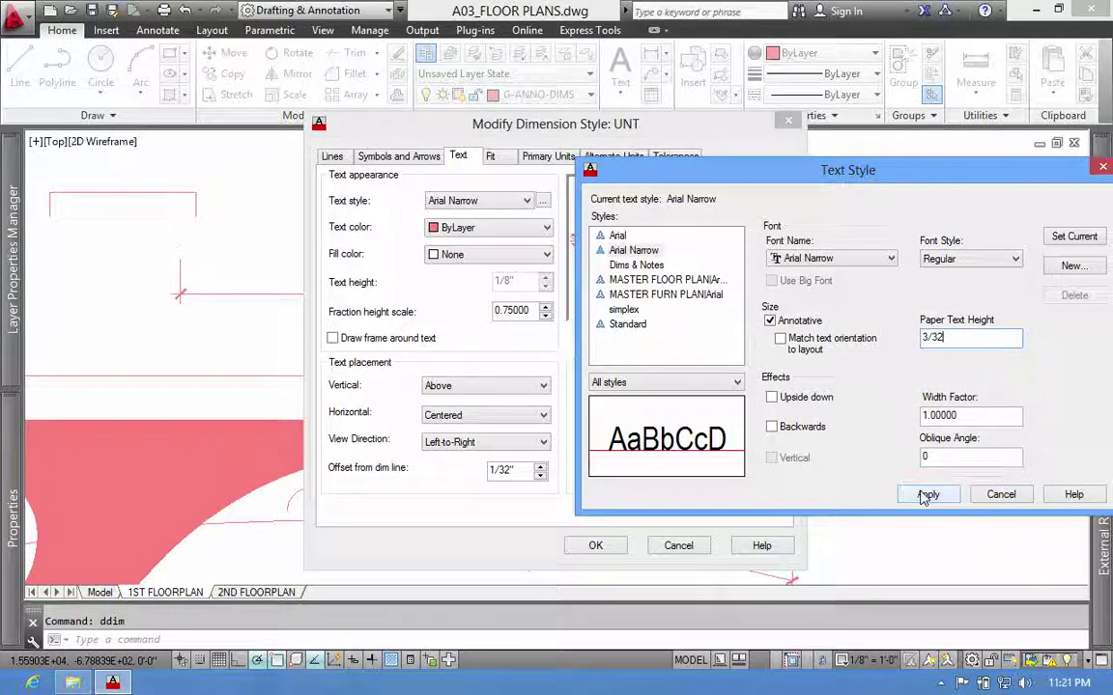
{"action": "left_click", "coordinate": [925, 496]}
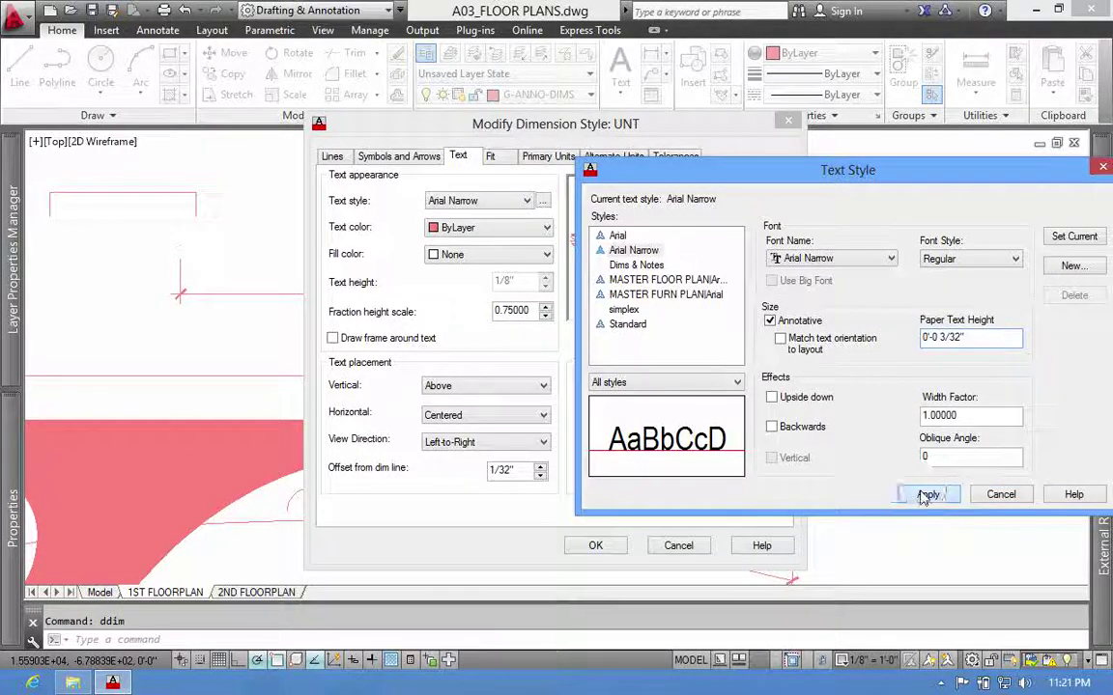
{"action": "left_click", "coordinate": [998, 494]}
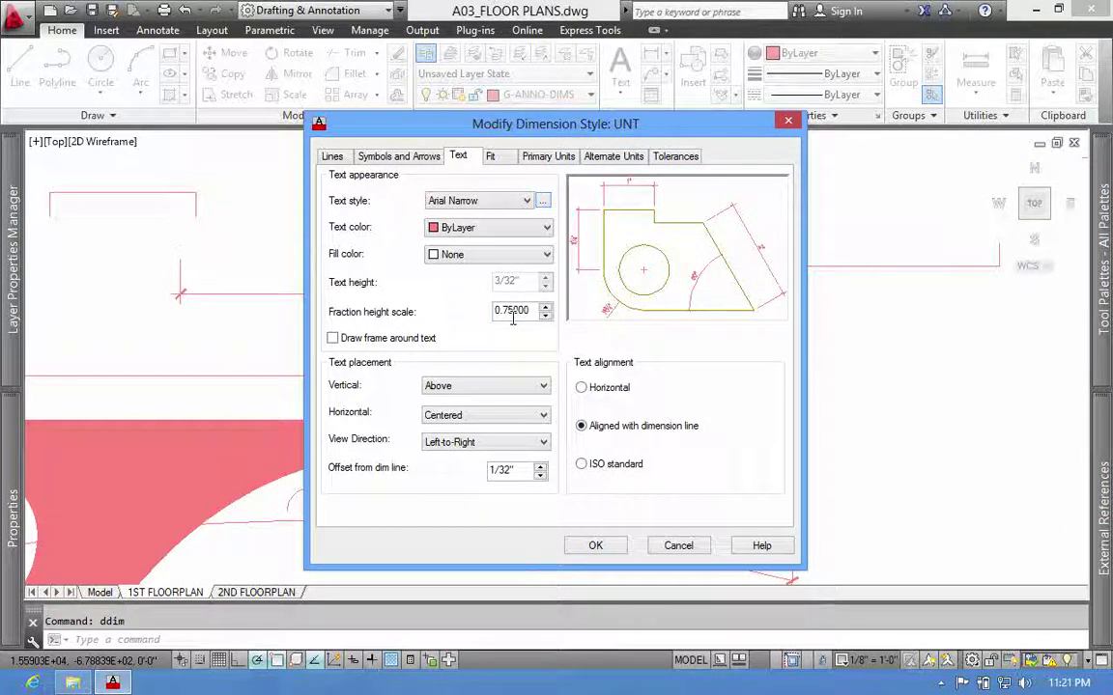
{"action": "left_click", "coordinate": [595, 546]}
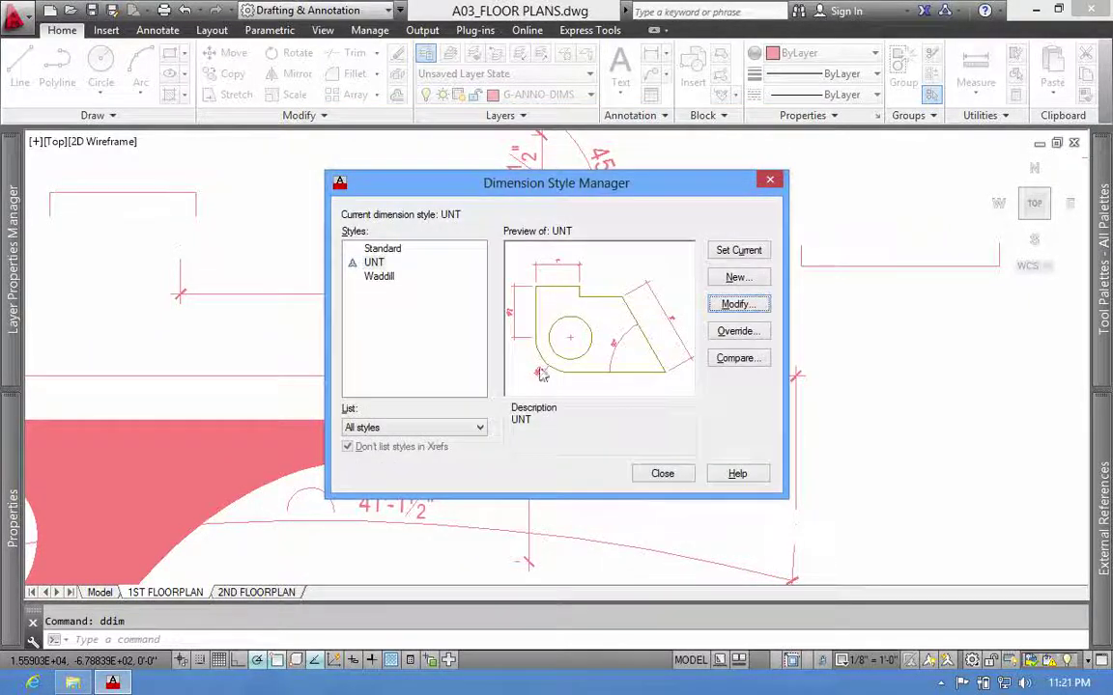
{"action": "left_click", "coordinate": [654, 477]}
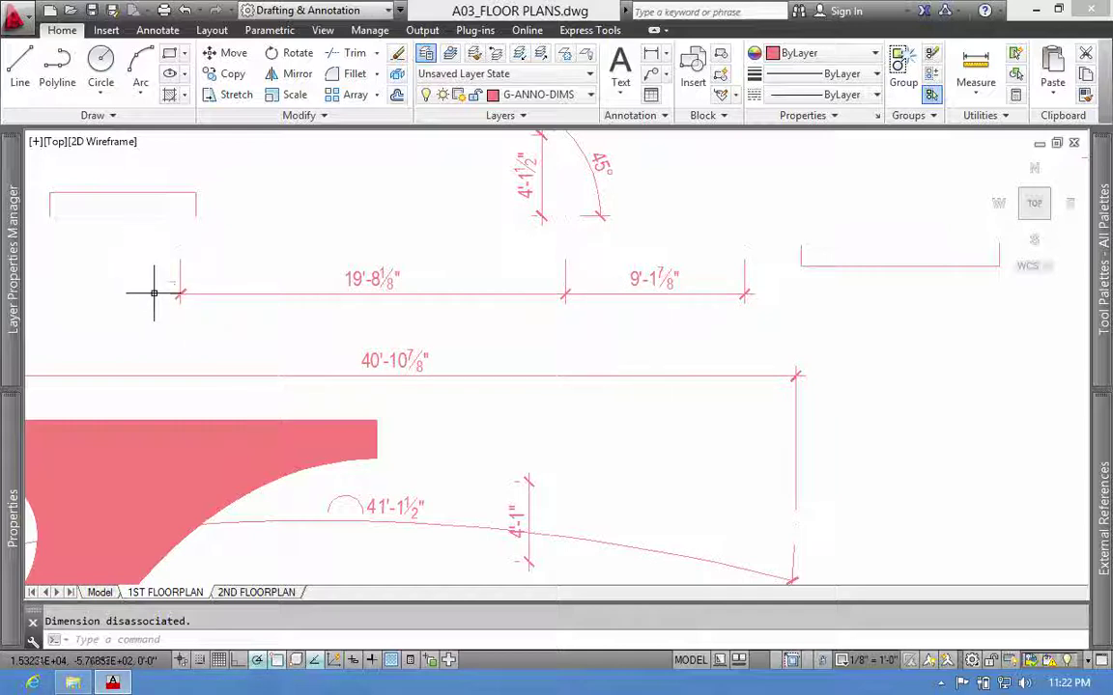
Modify the UNT dimension style so extension lines extend 1/32" beyond the dimension lines
{"action": "type", "text": "ddim"}
{"action": "key", "text": "Return"}
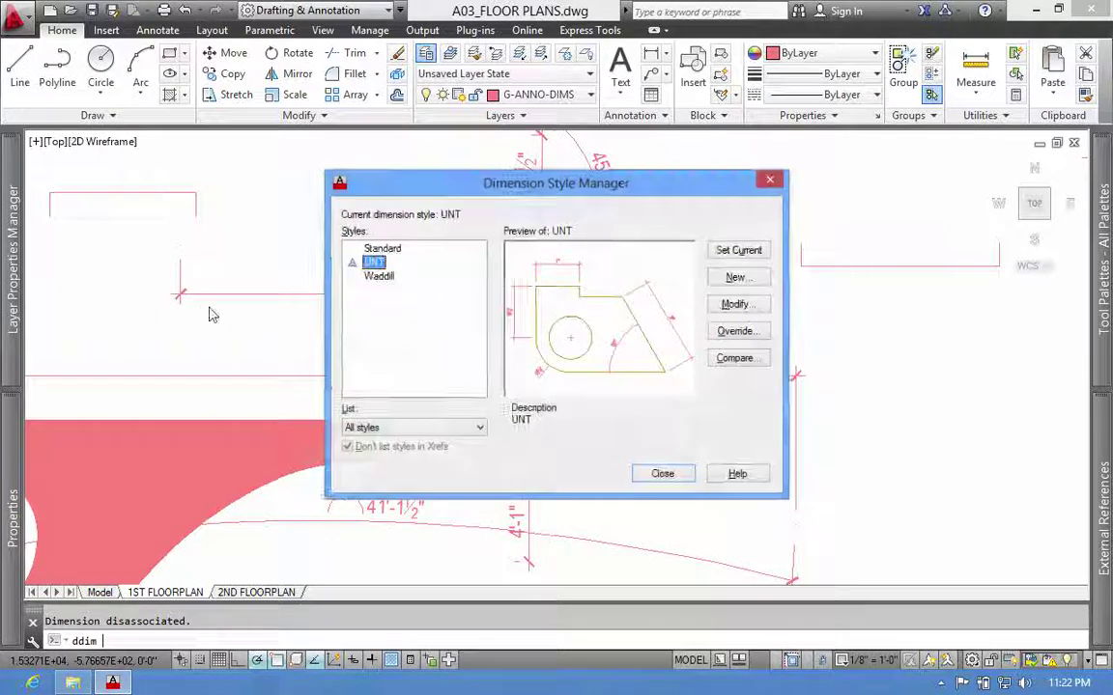
{"action": "left_click", "coordinate": [749, 309]}
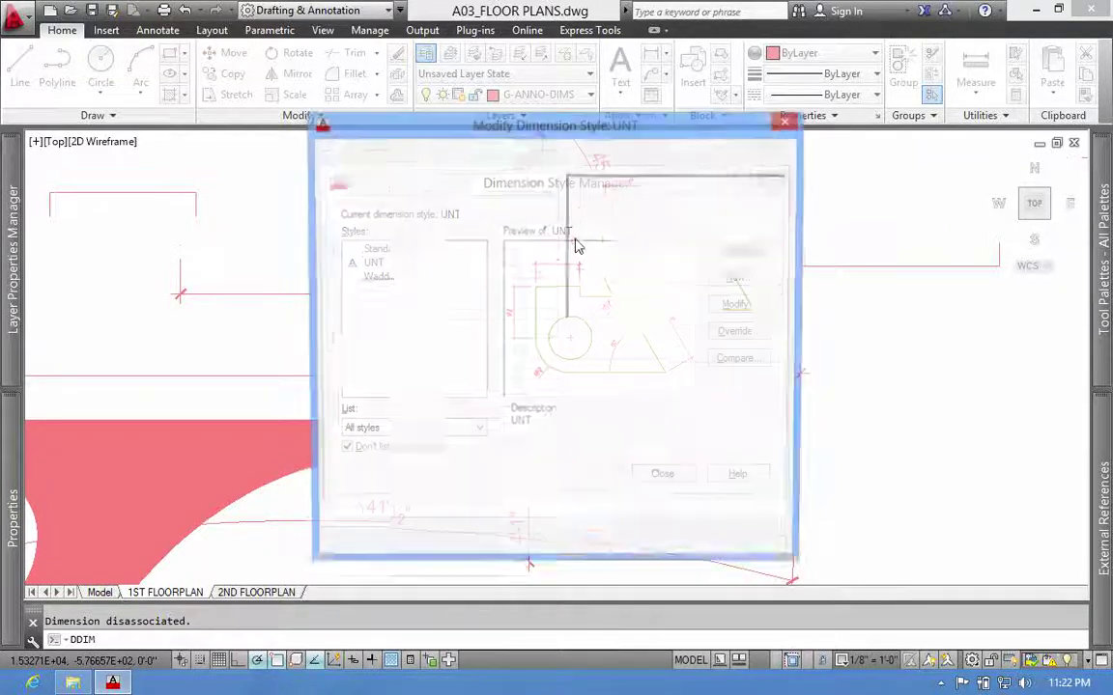
{"action": "left_click", "coordinate": [333, 152]}
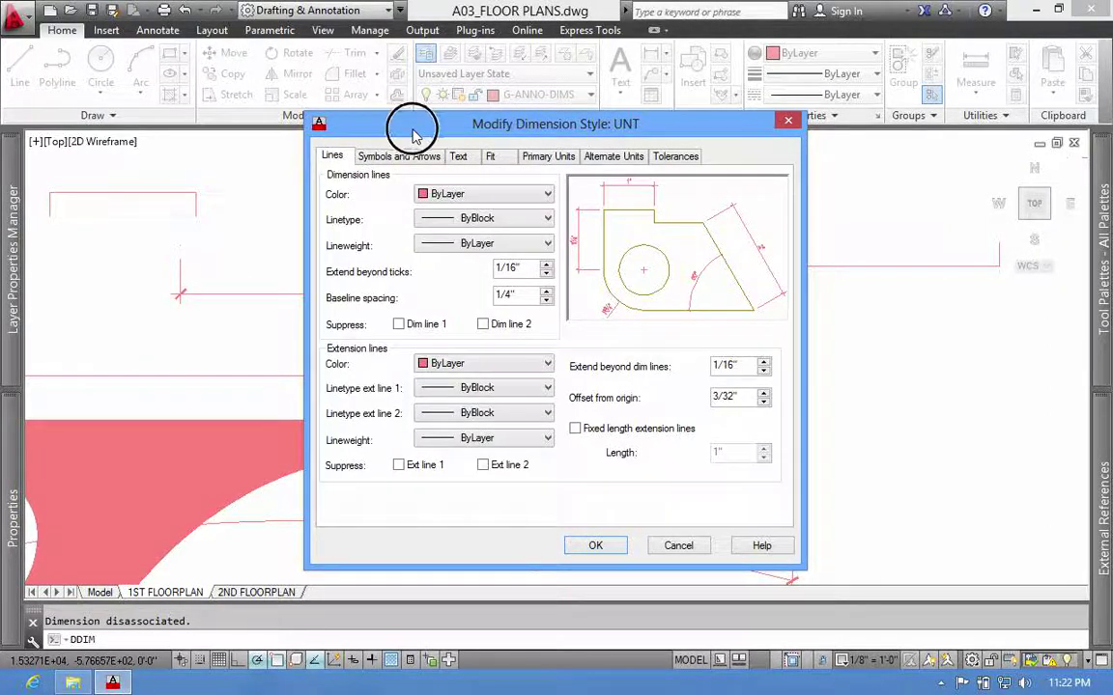
{"action": "left_click_drag", "start_coordinate": [409, 125], "coordinate": [490, 98]}
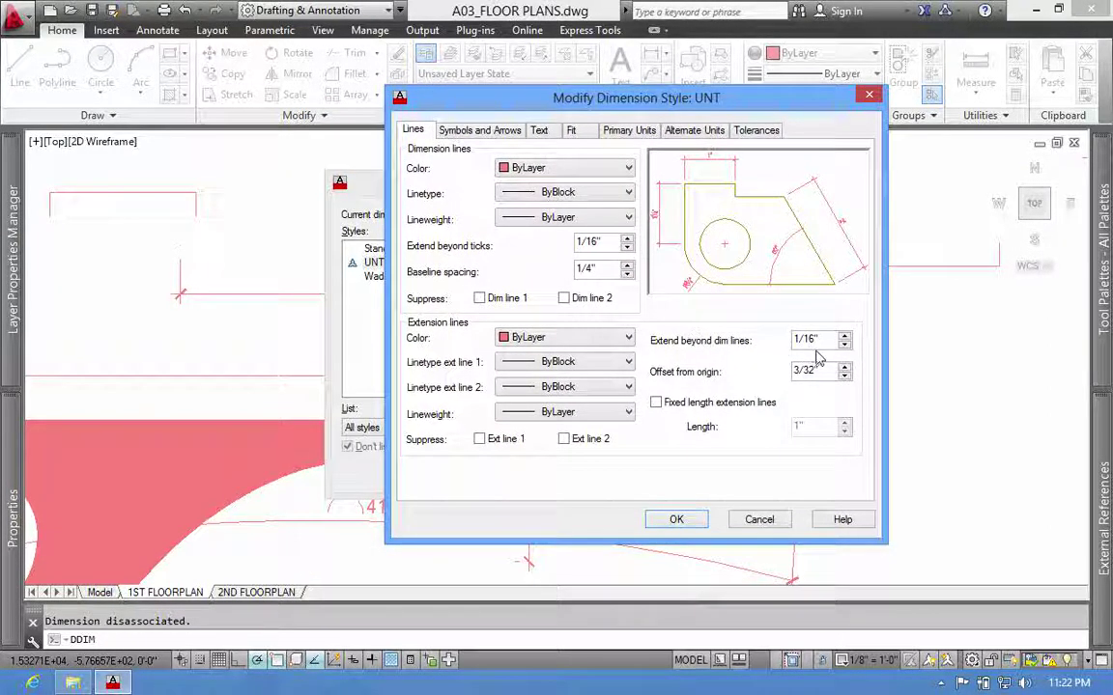
{"action": "left_click_drag", "start_coordinate": [826, 340], "coordinate": [667, 350]}
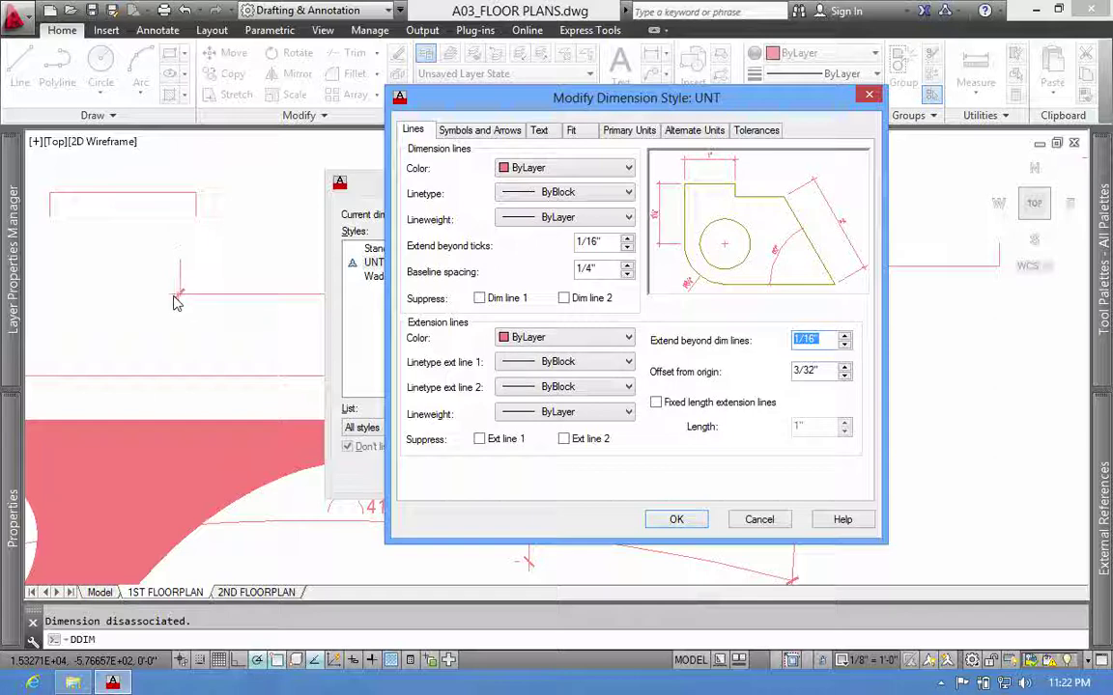
{"action": "left_click", "coordinate": [175, 302]}
{"action": "left_click", "coordinate": [833, 339]}
{"action": "type", "text": "1/32"}
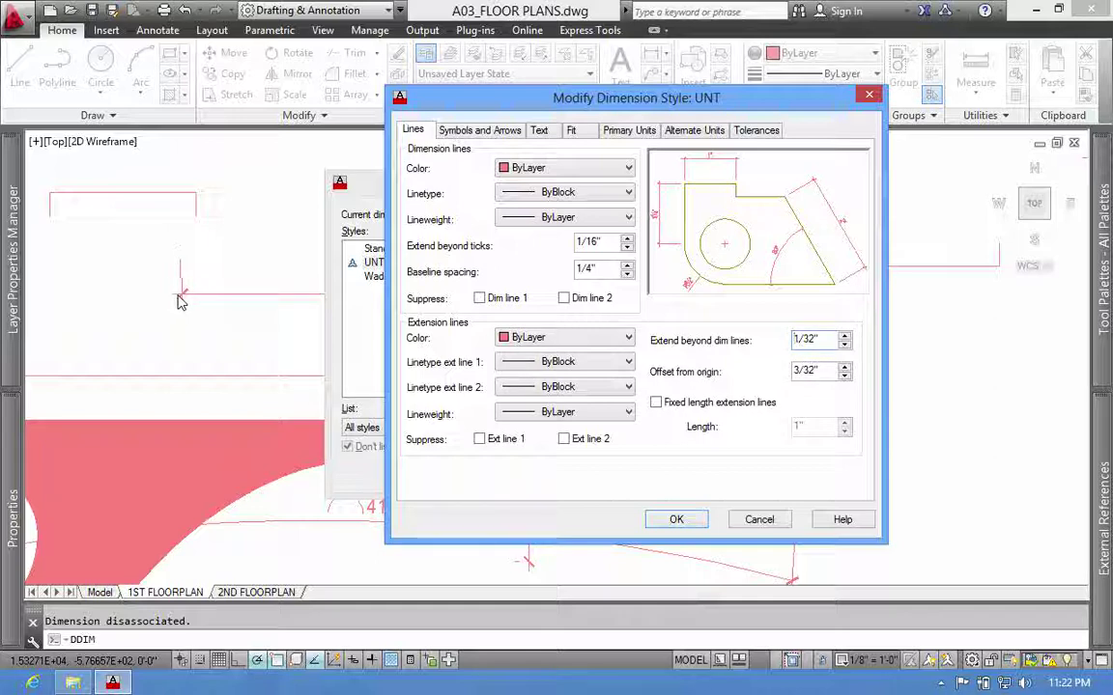
Set the UNT style's dimension line extension beyond ticks to 1/32"
{"action": "left_click", "coordinate": [471, 243]}
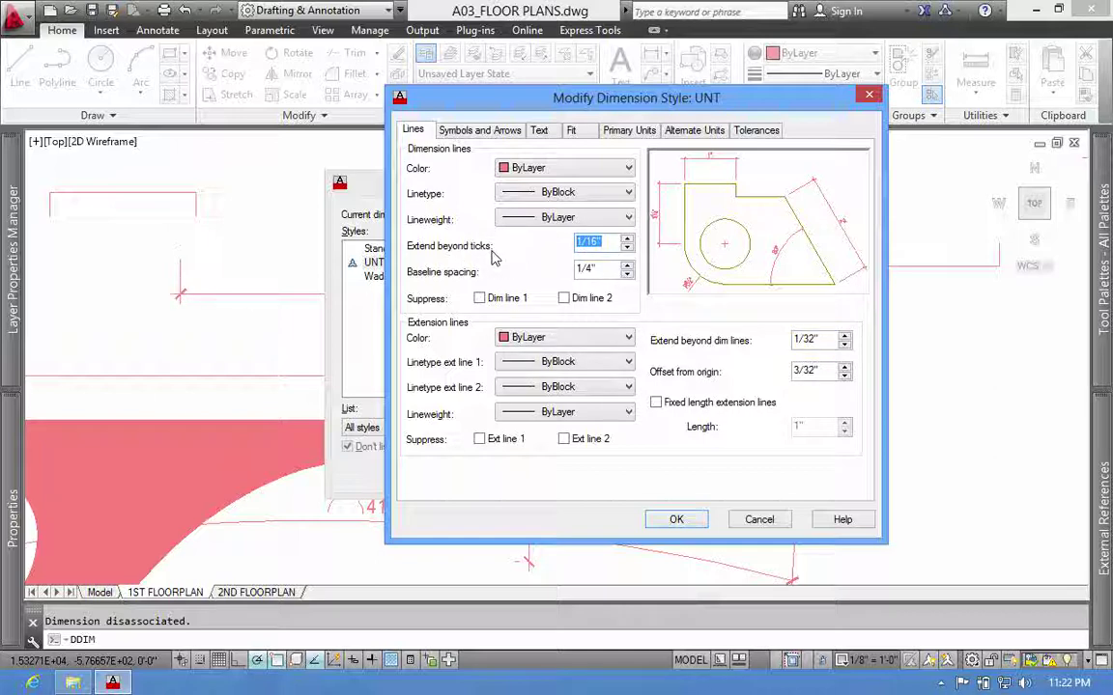
{"action": "type", "text": "1/32"}
{"action": "key", "text": "Tab"}
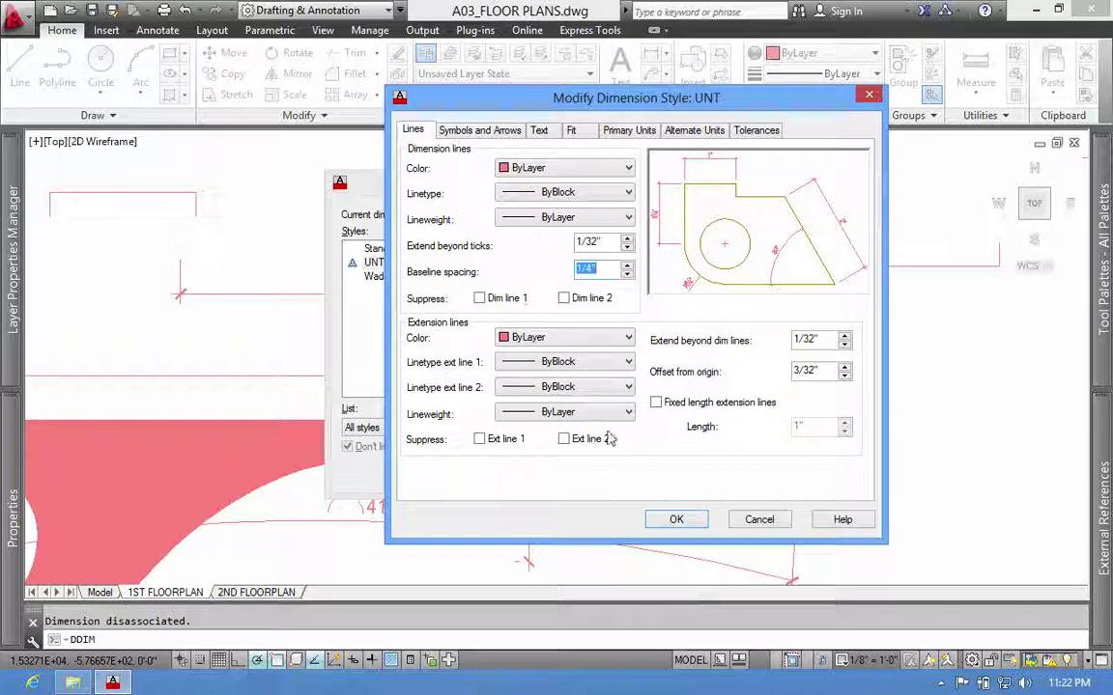
Save the changes to the UNT dimension style and close the Dimension Style Manager
{"action": "left_click", "coordinate": [676, 520]}
{"action": "left_click", "coordinate": [660, 474]}
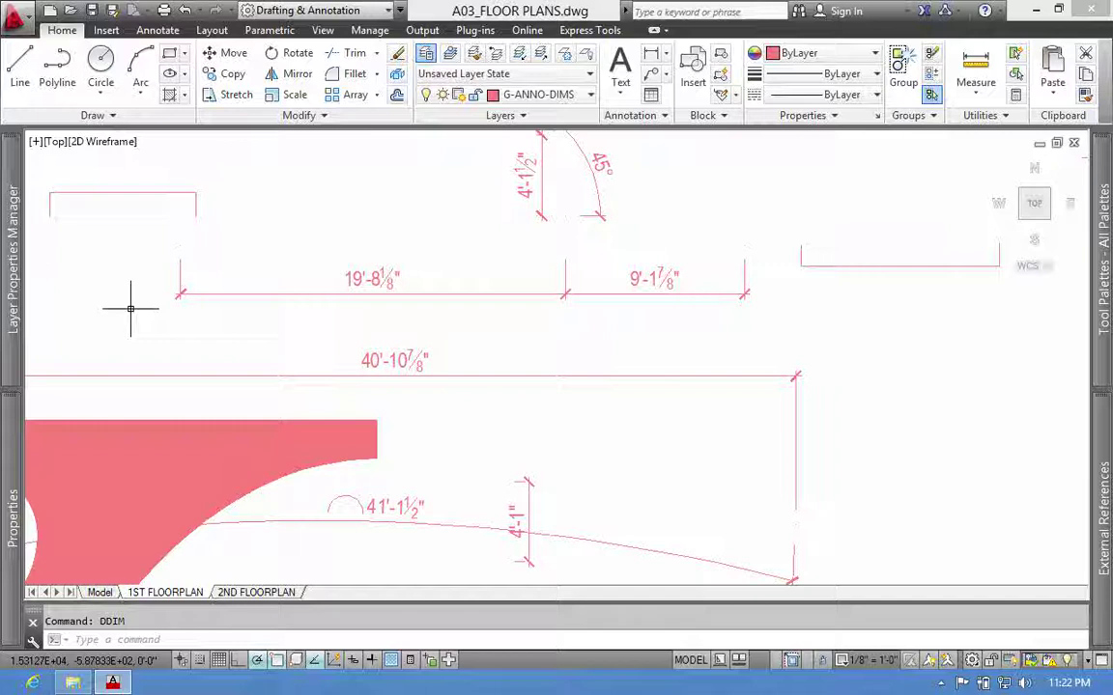
Review the UNT dimension style's text settings, including the text offset from the dimension line, and exit without making changes
{"action": "type", "text": "dd"}
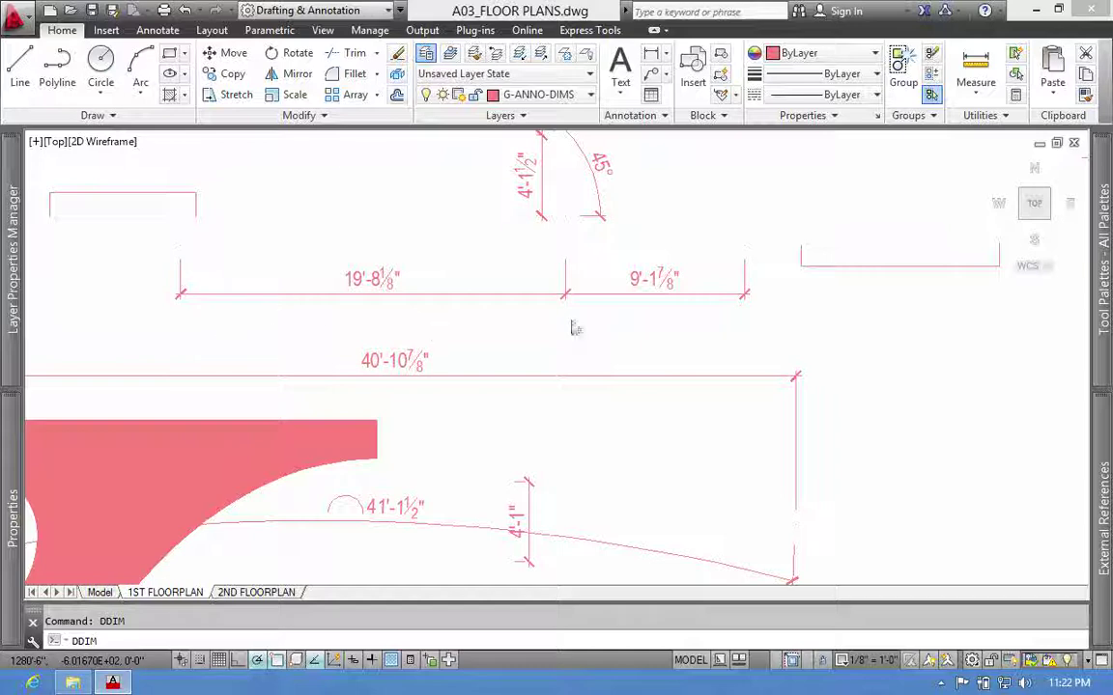
{"action": "left_click", "coordinate": [736, 304]}
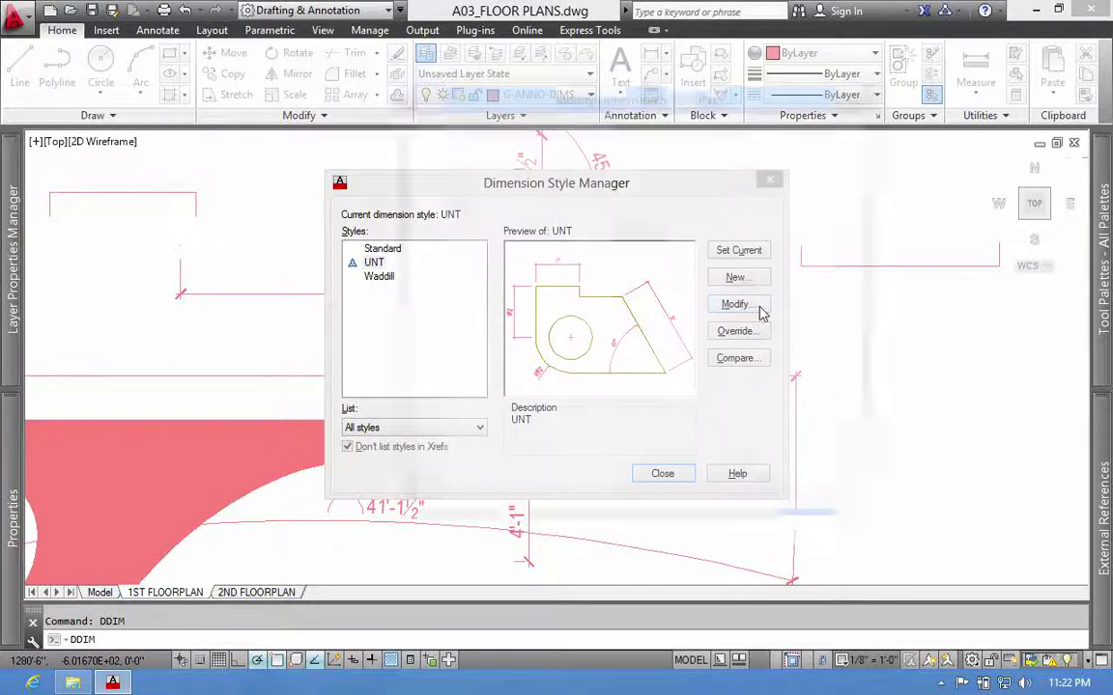
{"action": "left_click", "coordinate": [538, 132]}
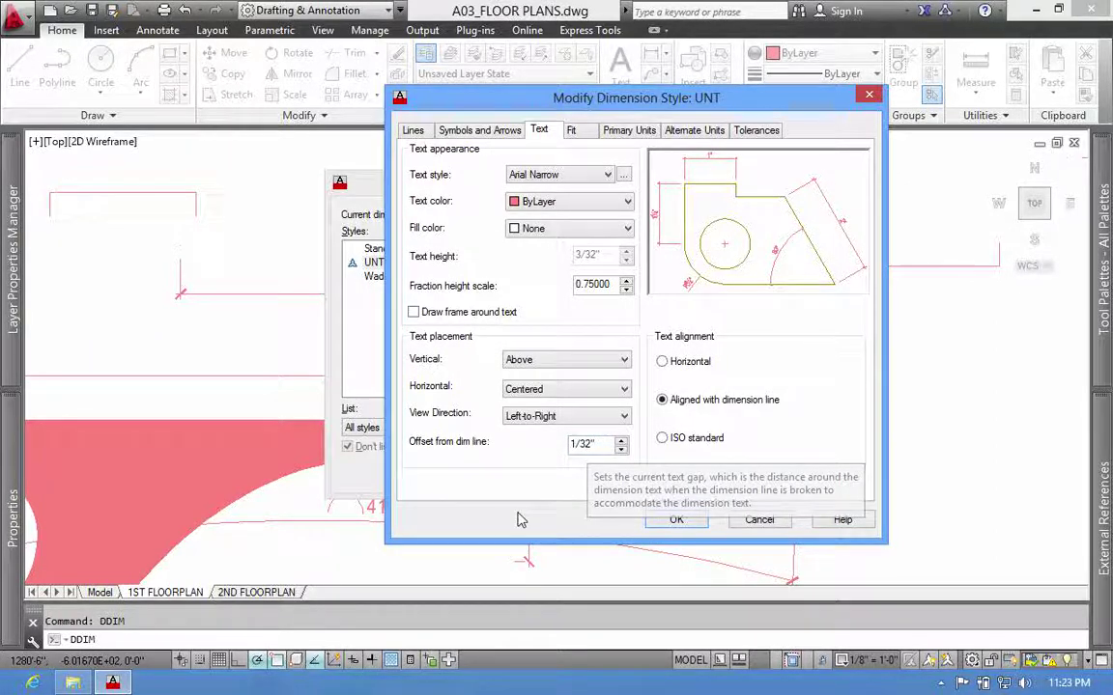
{"action": "left_click", "coordinate": [762, 519]}
{"action": "left_click", "coordinate": [662, 473]}
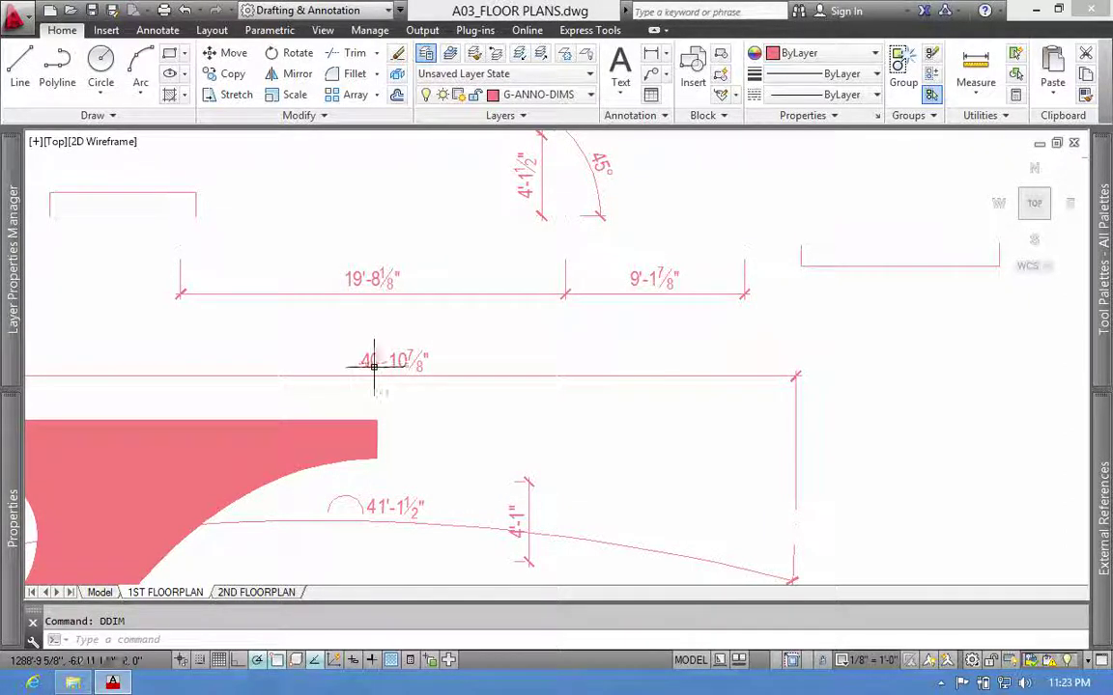
{"action": "left_click", "coordinate": [336, 374]}
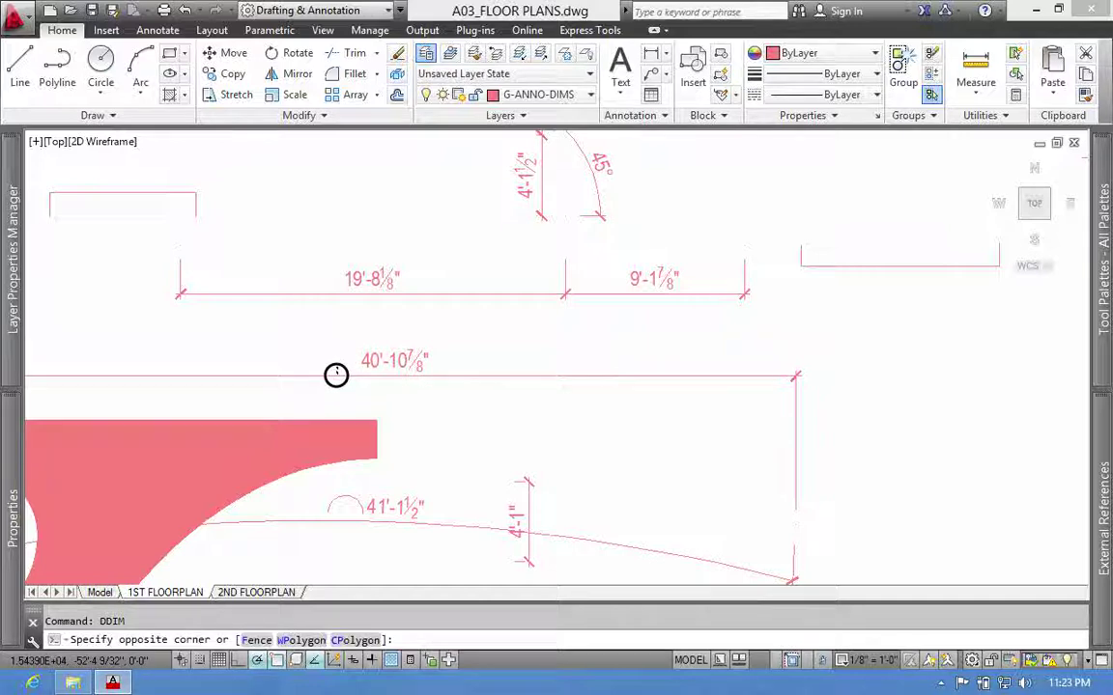
{"action": "left_click", "coordinate": [335, 372]}
{"action": "key", "text": "Escape"}
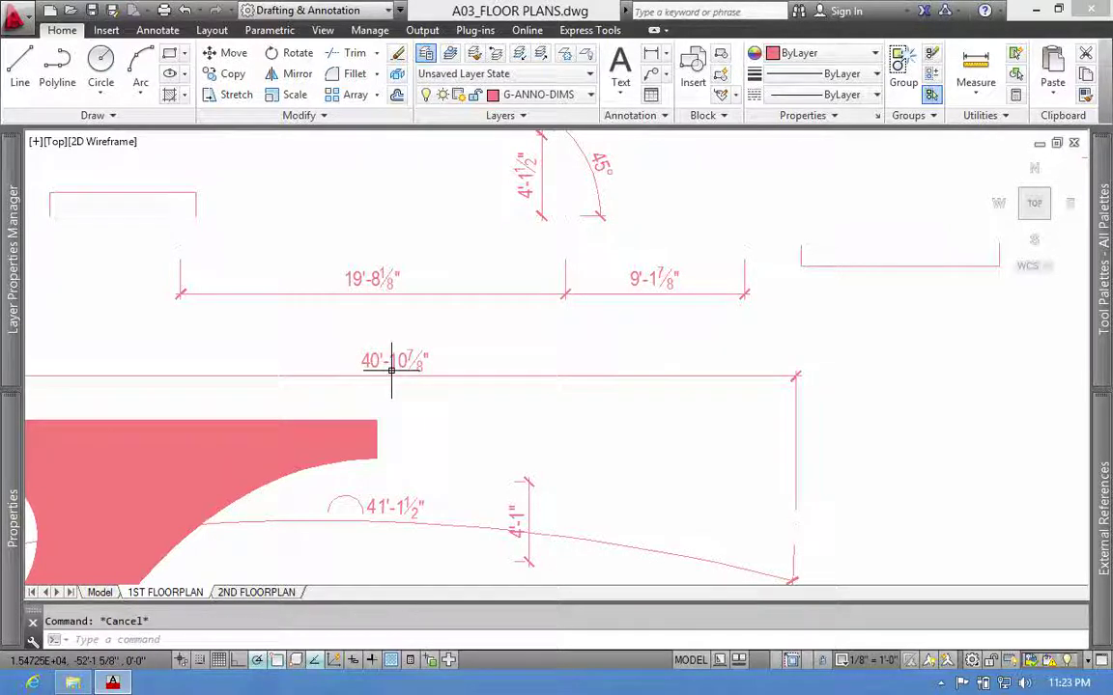